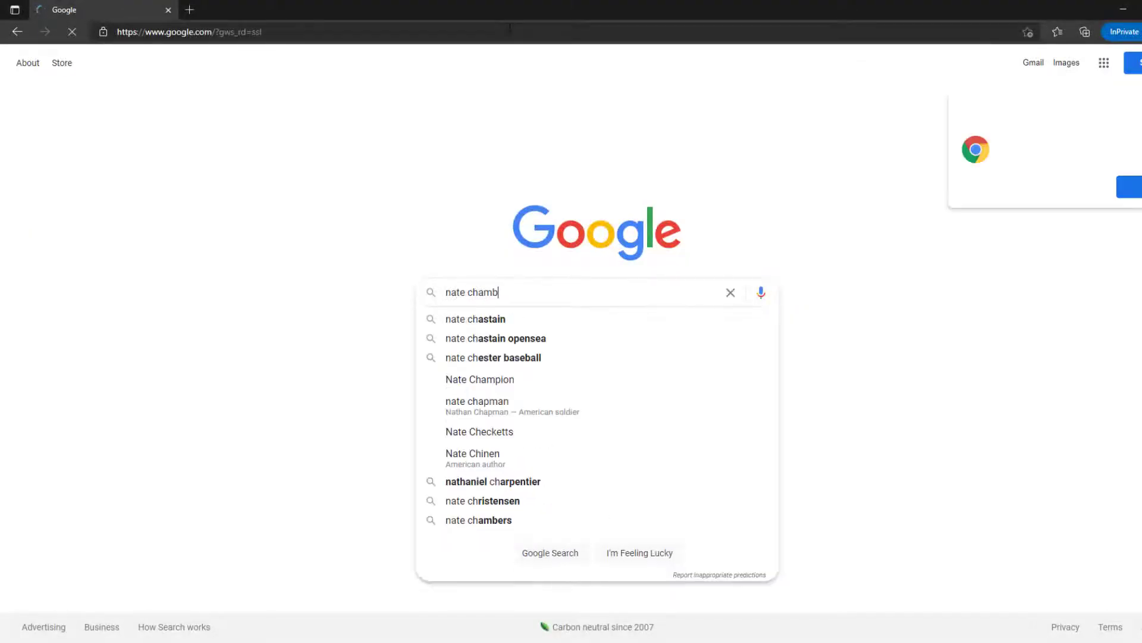
Search Google for the person's name followed by 'linkedin'.
text(linkedin)
key(Return)
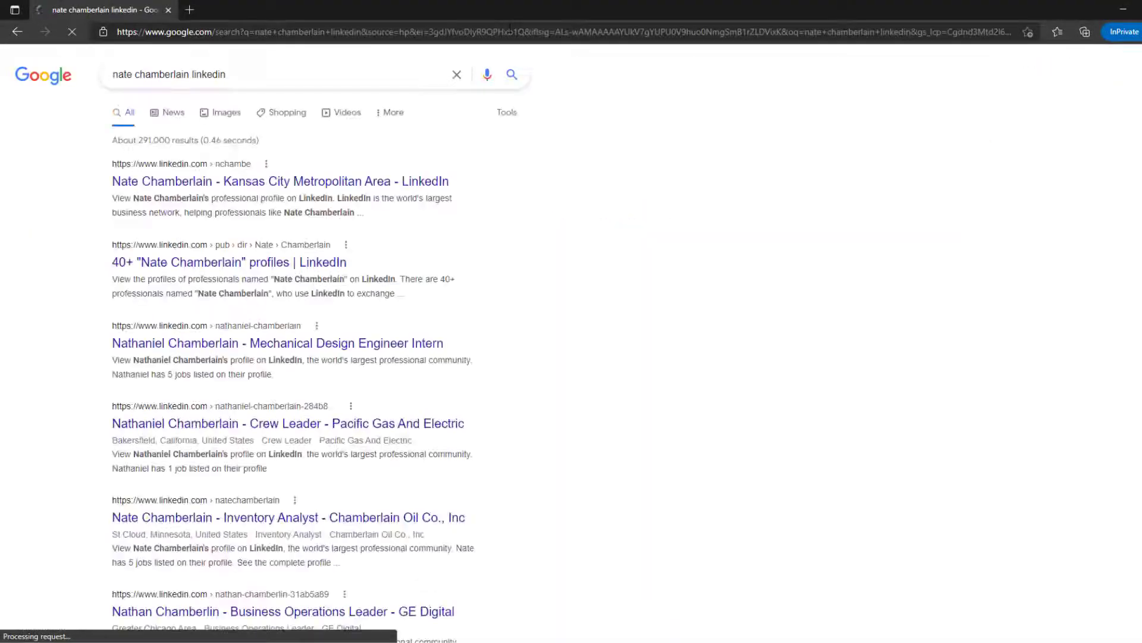
Open the top LinkedIn profile result, browse it down to certifications and honors, then sign in.
click(304, 189)
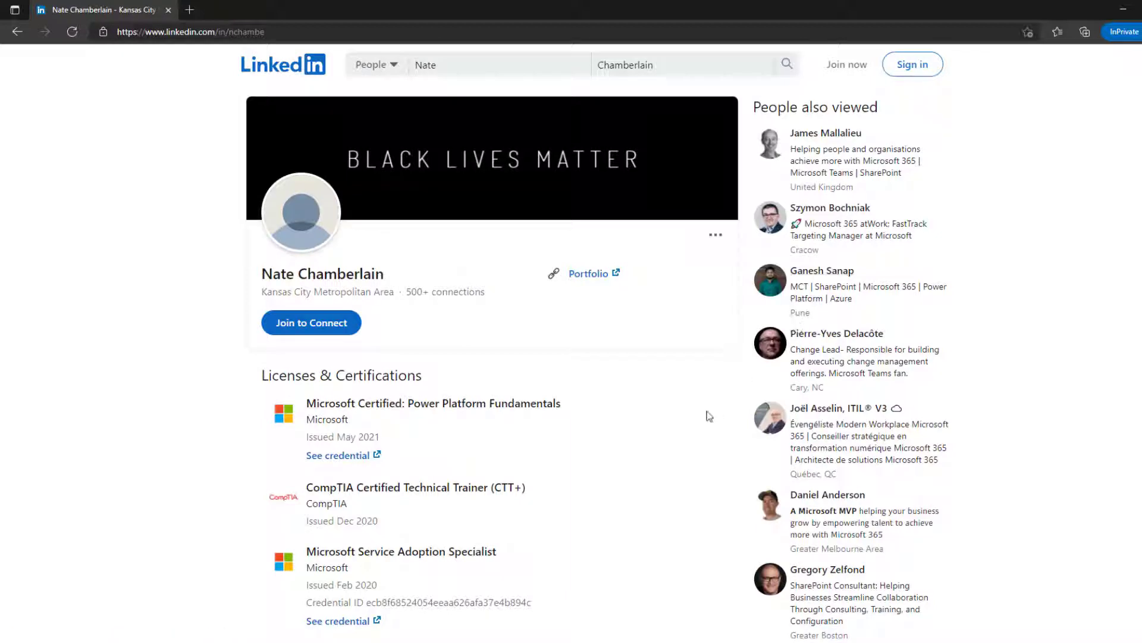
scroll(709, 416, down, 3)
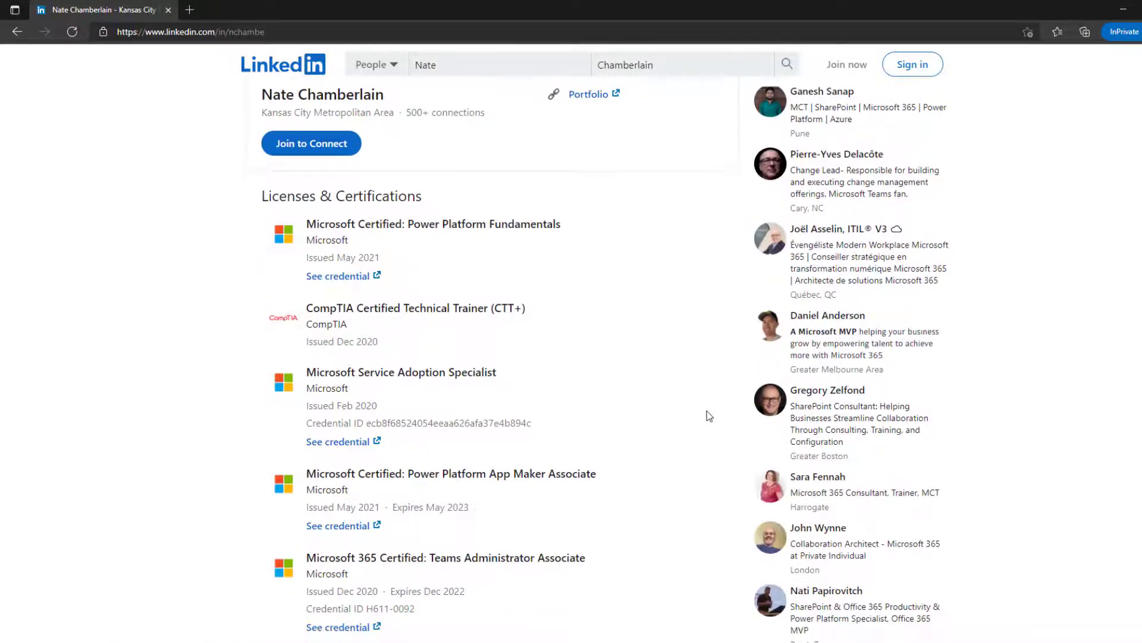
scroll(709, 416, down, 6)
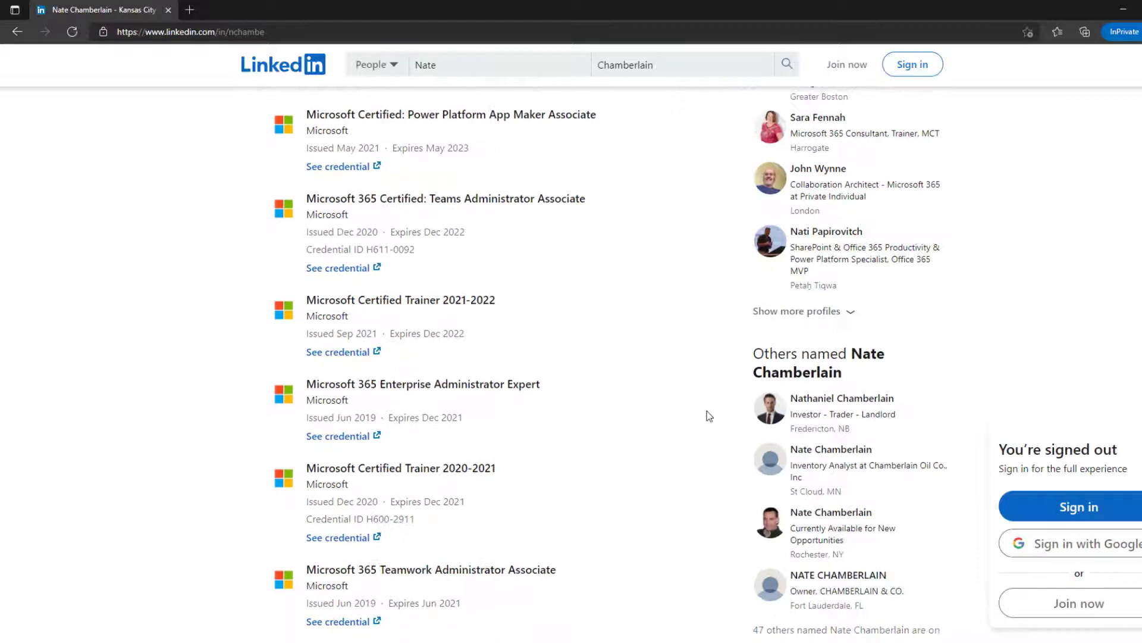
scroll(709, 416, down, 12)
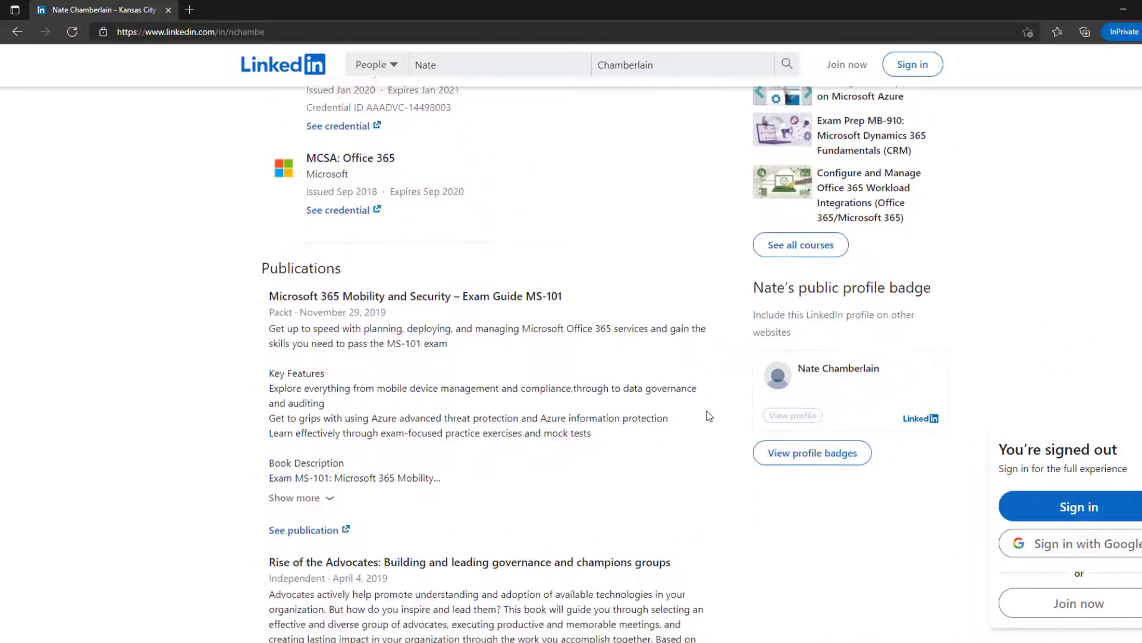
scroll(709, 416, down, 8)
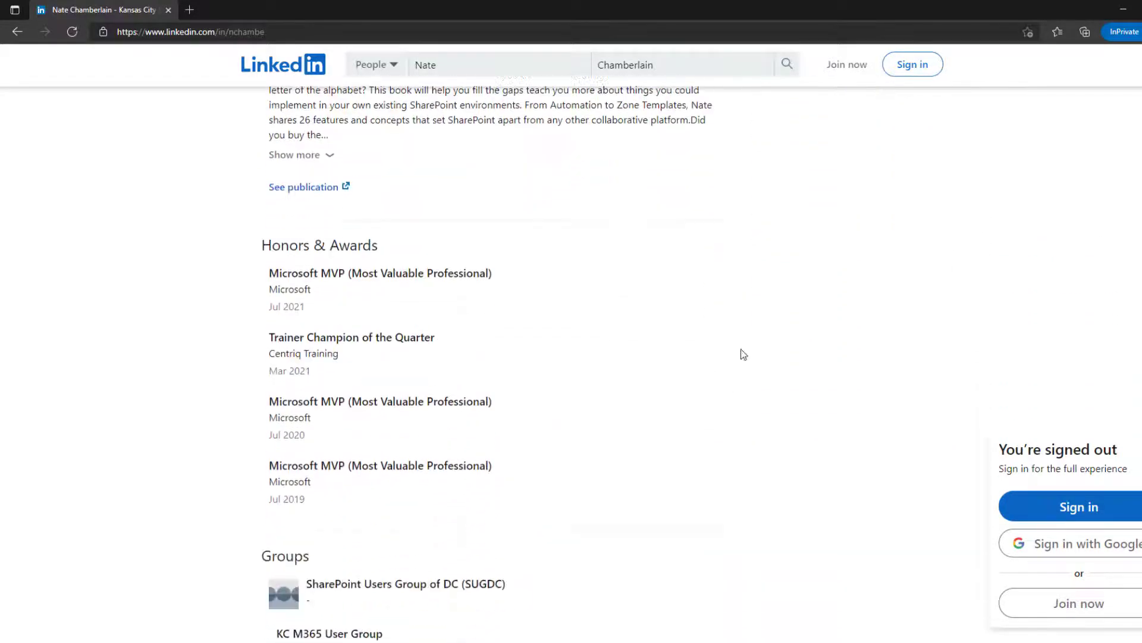
click(918, 74)
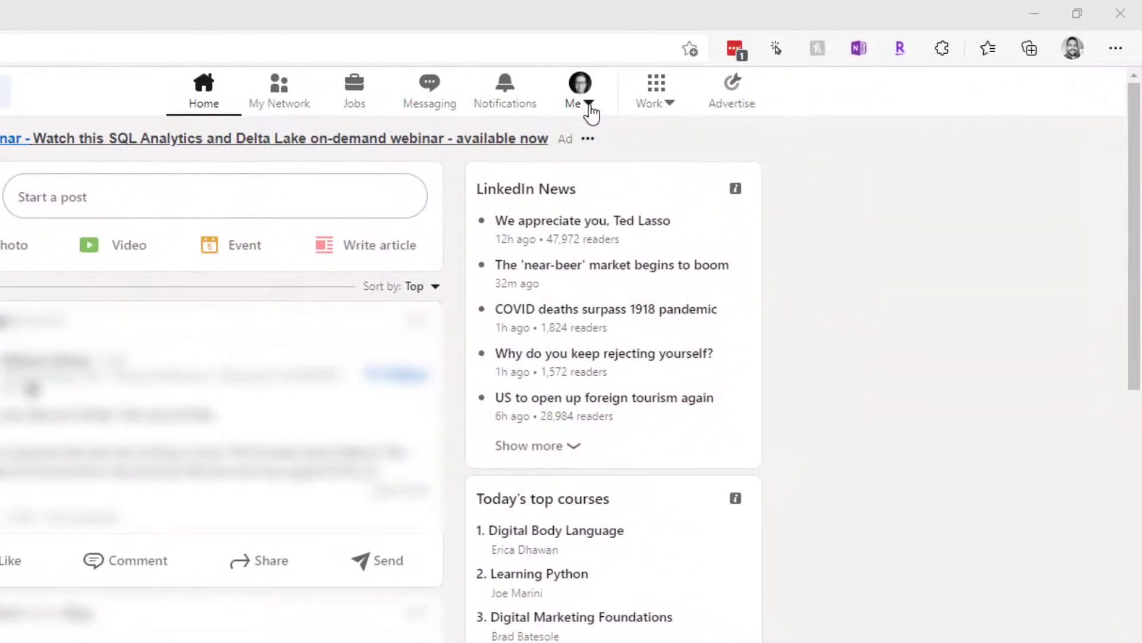
Go to Settings & Privacy and open the 'Visibility of your profile & network' page.
click(589, 106)
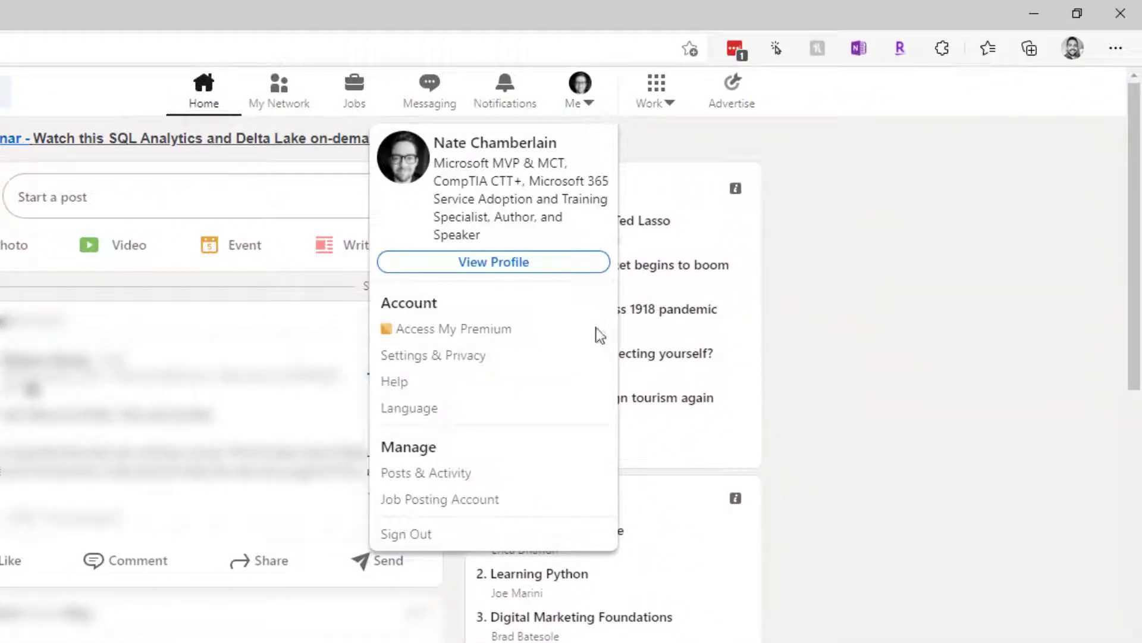
click(470, 369)
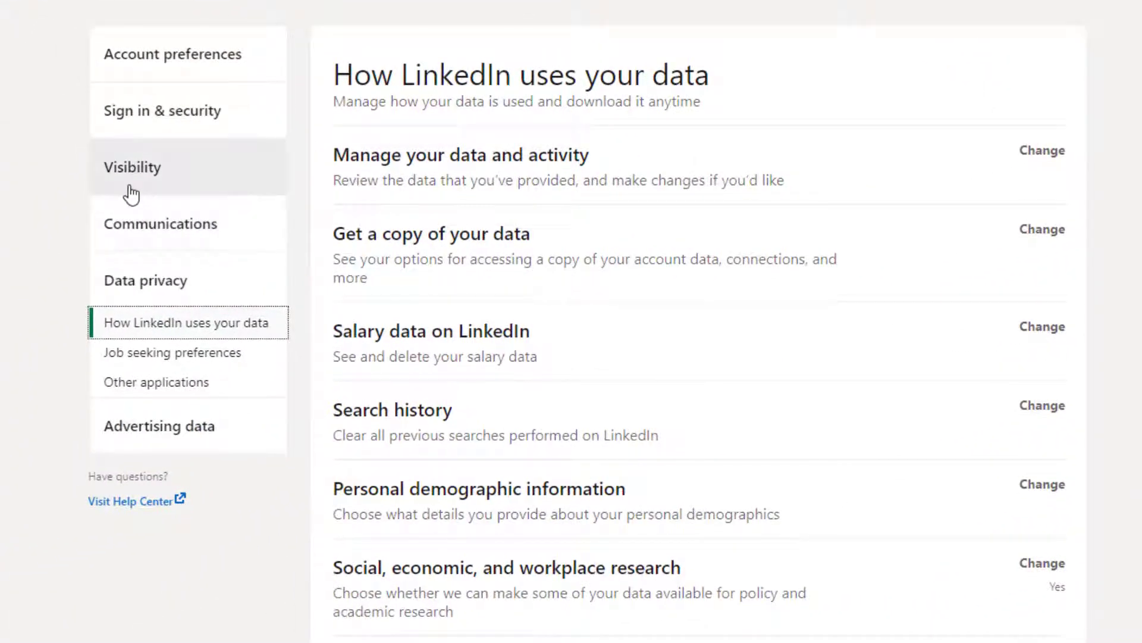
click(131, 194)
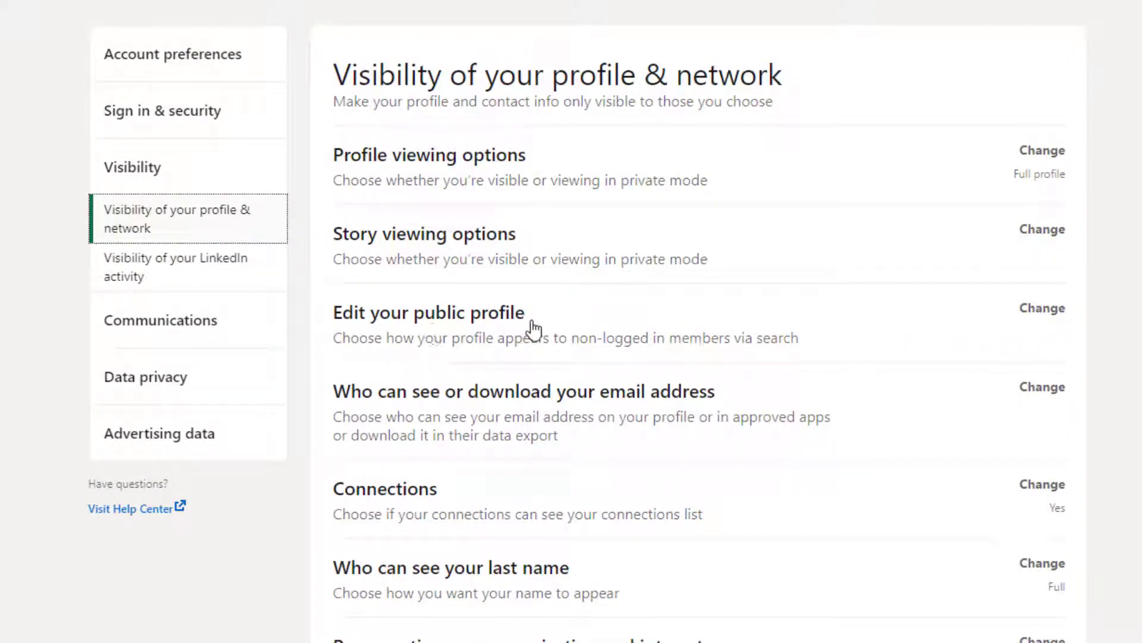
Open 'Edit your public profile' and review visibility, background photo, websites and certifications settings.
click(1042, 310)
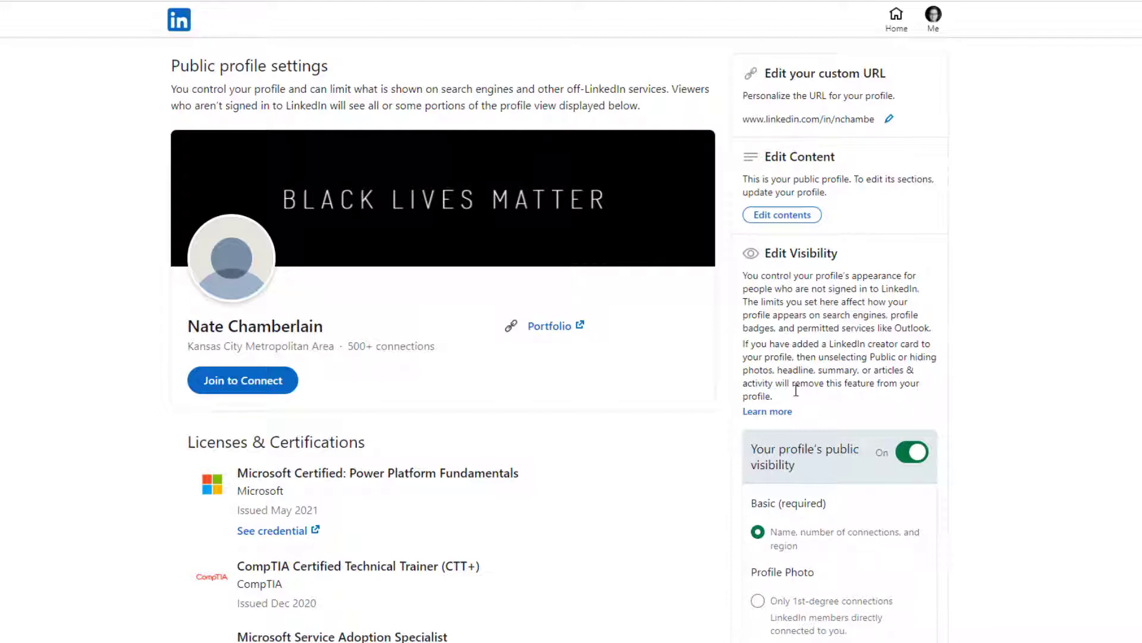
scroll(910, 272, down, 3)
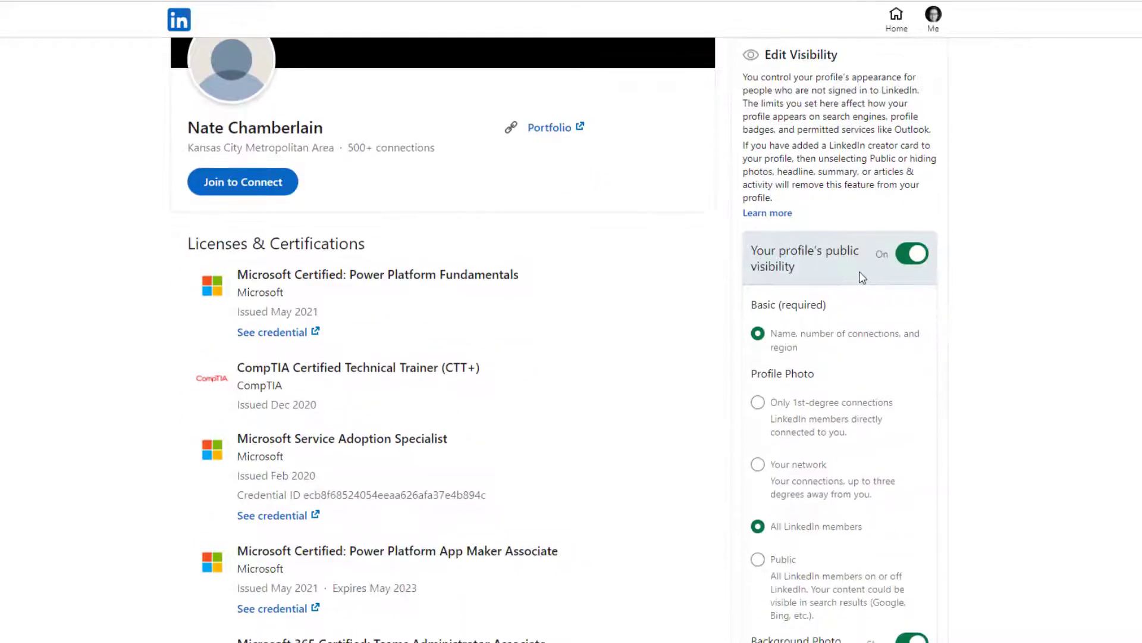
scroll(859, 276, down, 2)
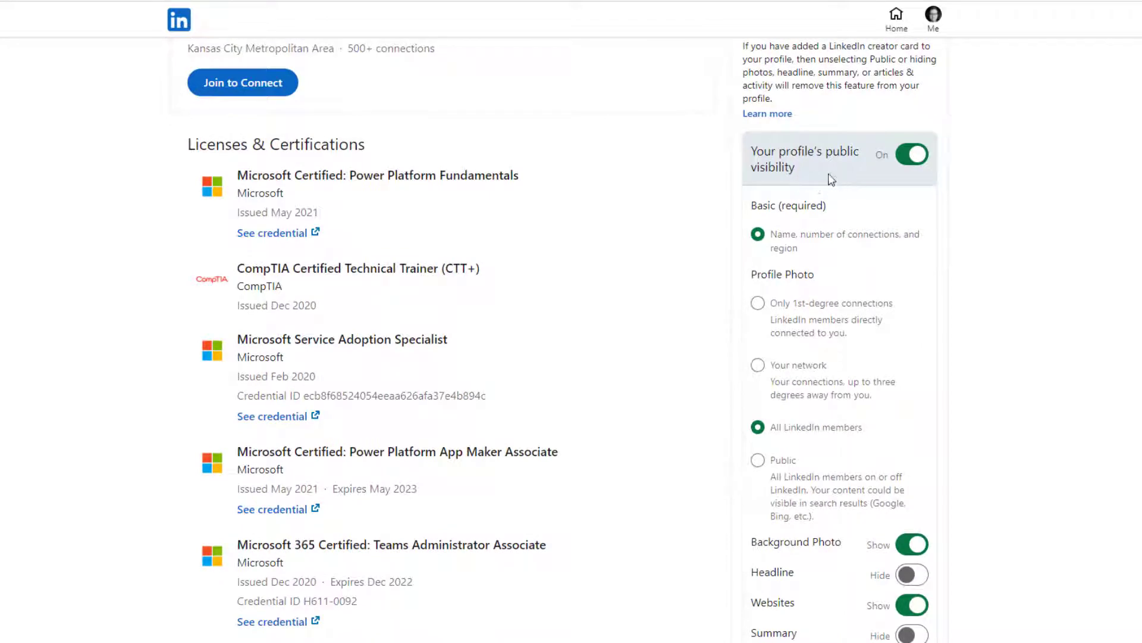
scroll(821, 467, down, 3)
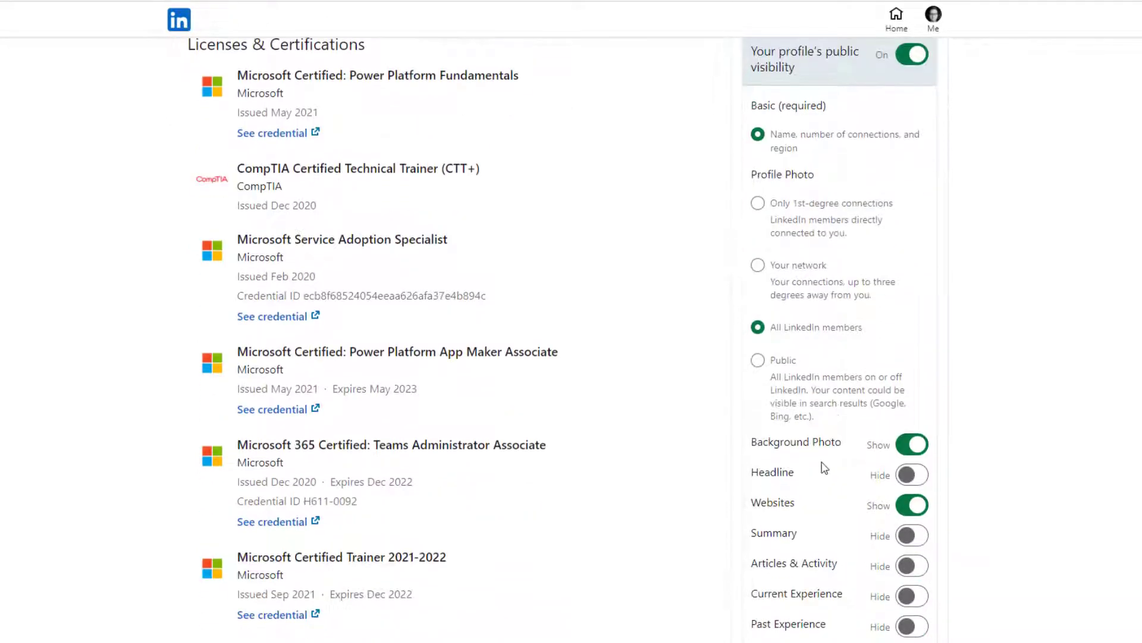
scroll(880, 503, up, 5)
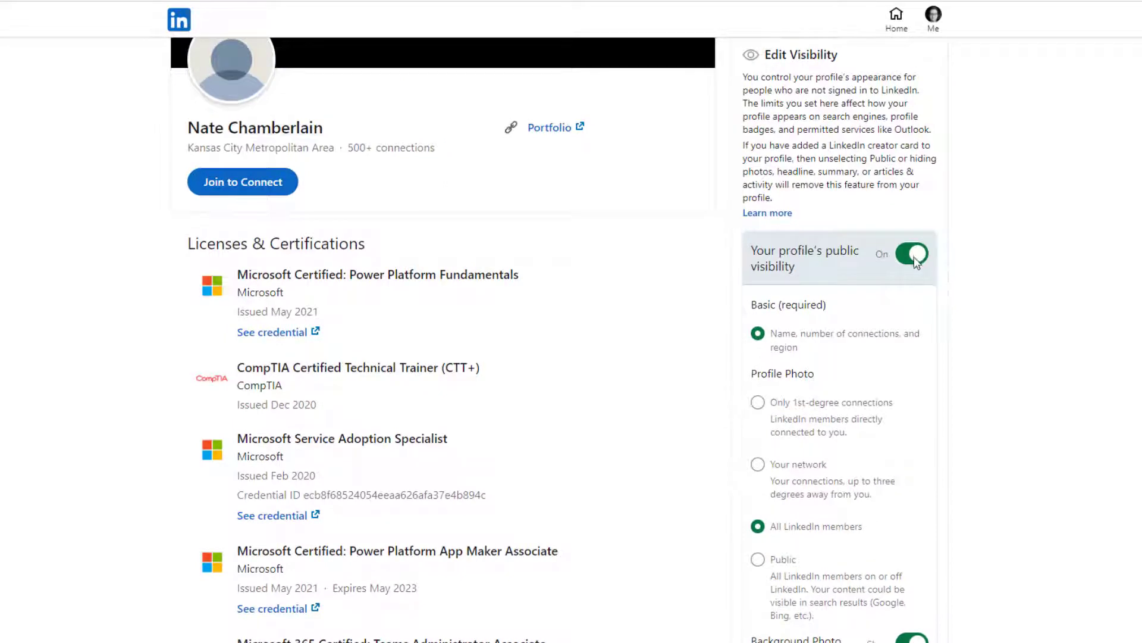
click(913, 256)
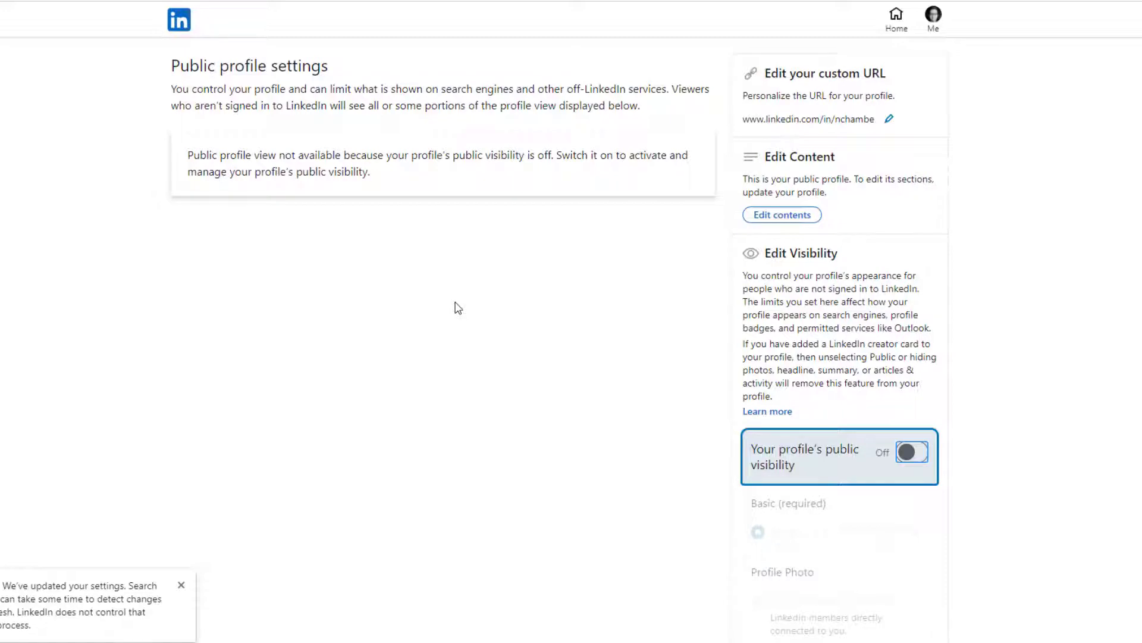
click(913, 453)
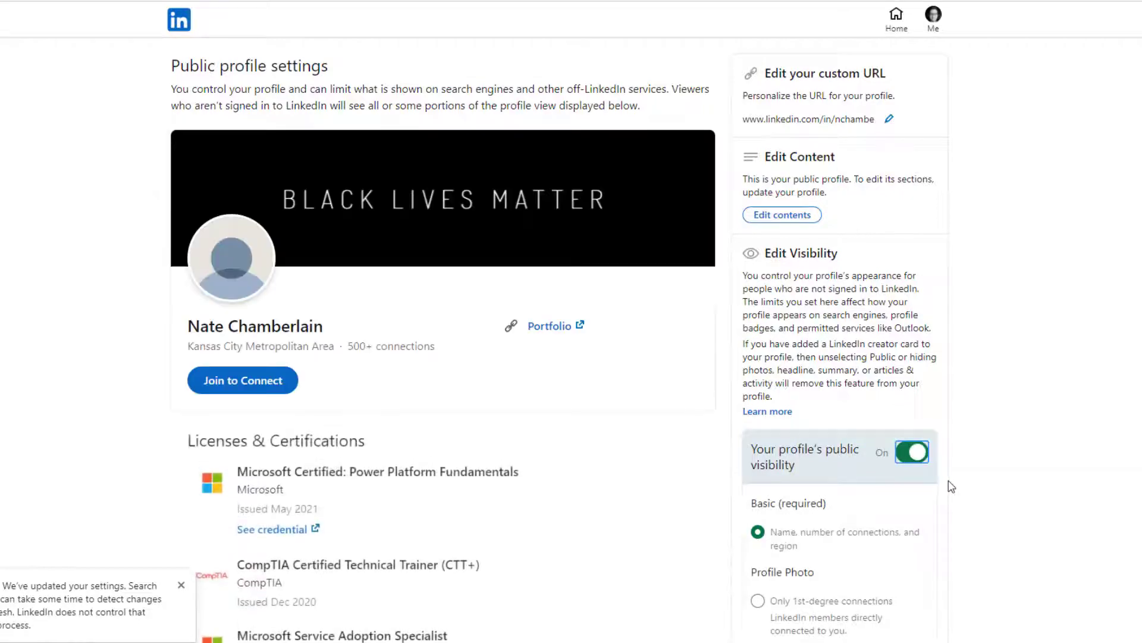
scroll(949, 485, down, 2)
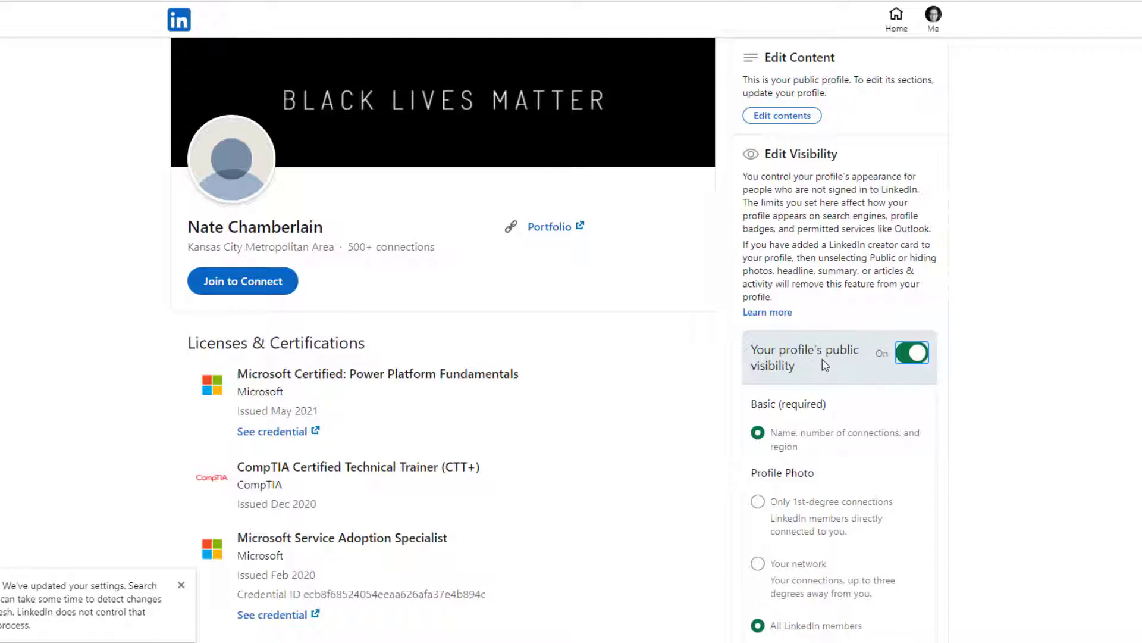
scroll(866, 458, down, 1)
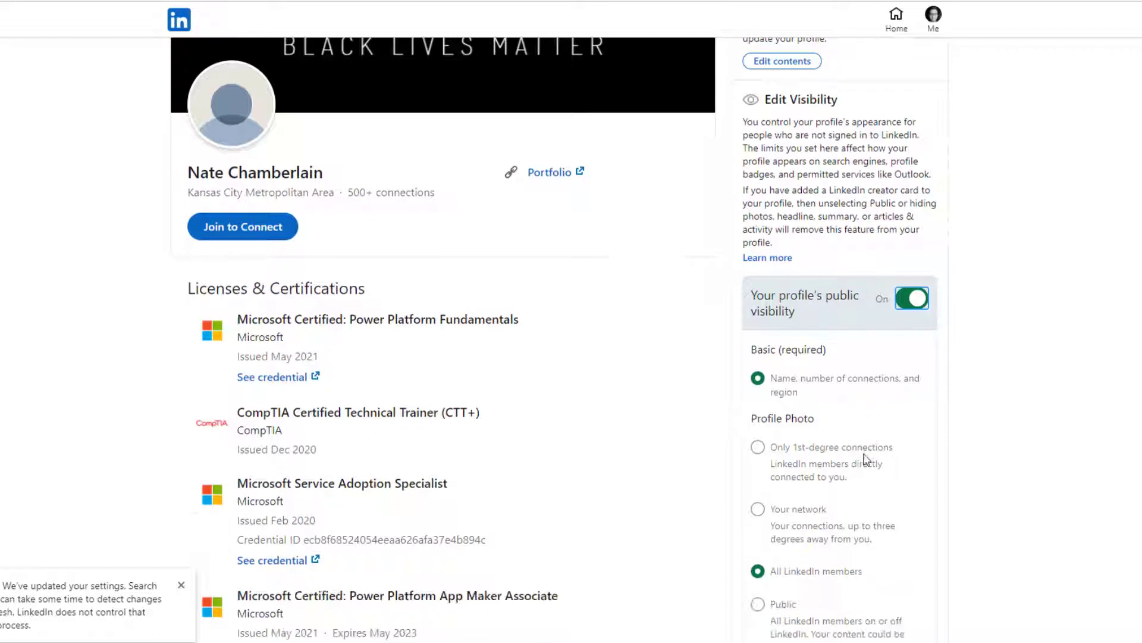
scroll(857, 440, down, 1)
scroll(804, 385, up, 2)
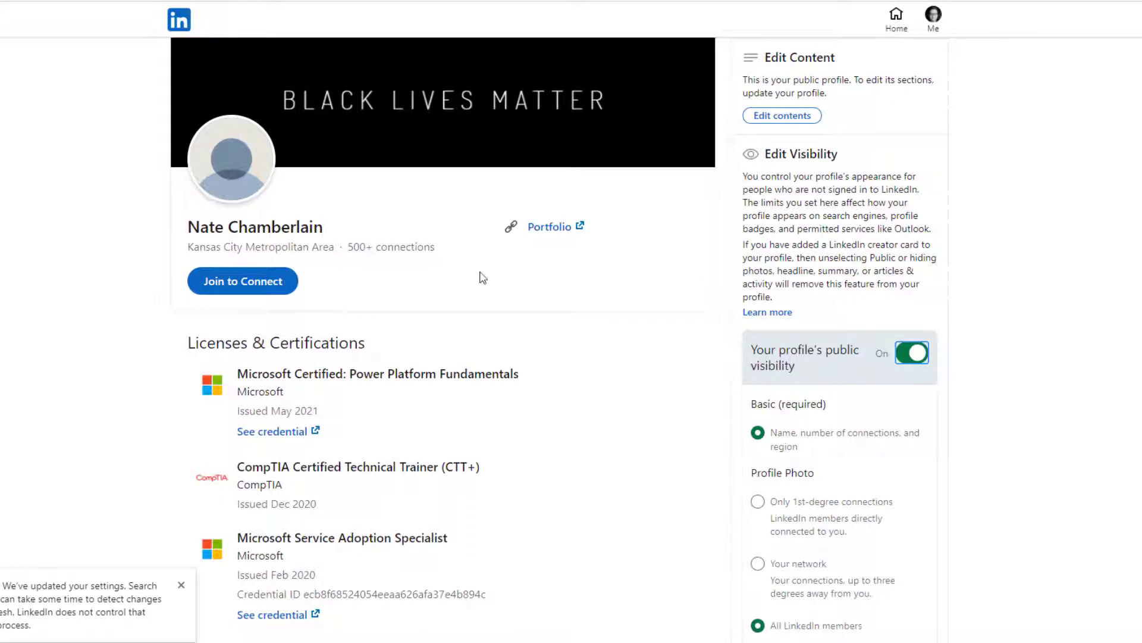
scroll(809, 414, down, 2)
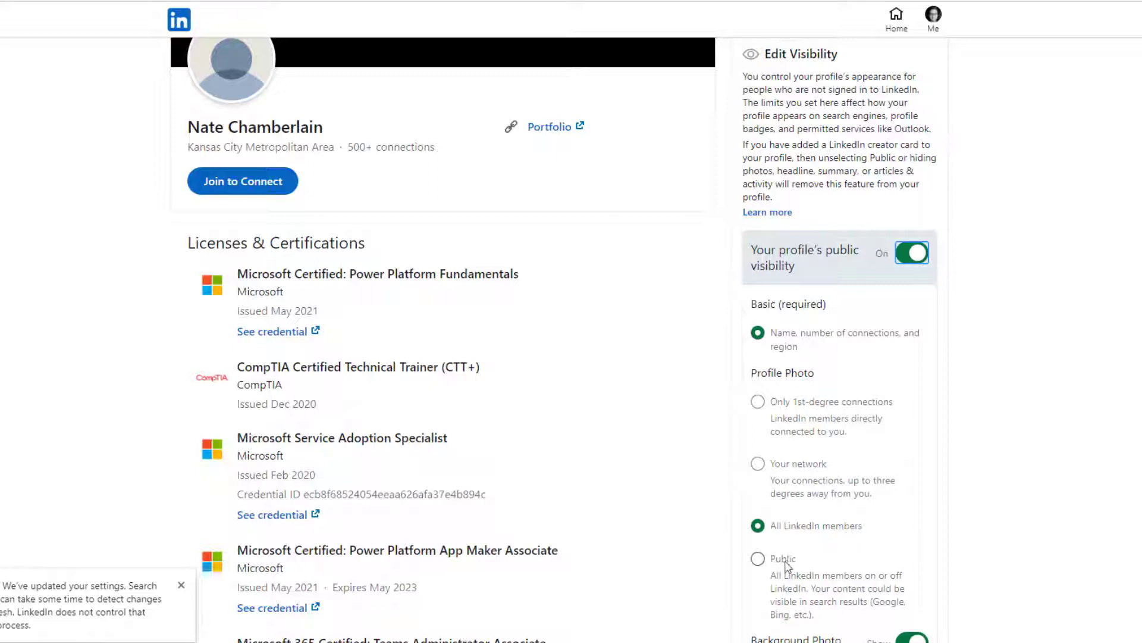
click(789, 470)
click(786, 408)
click(790, 463)
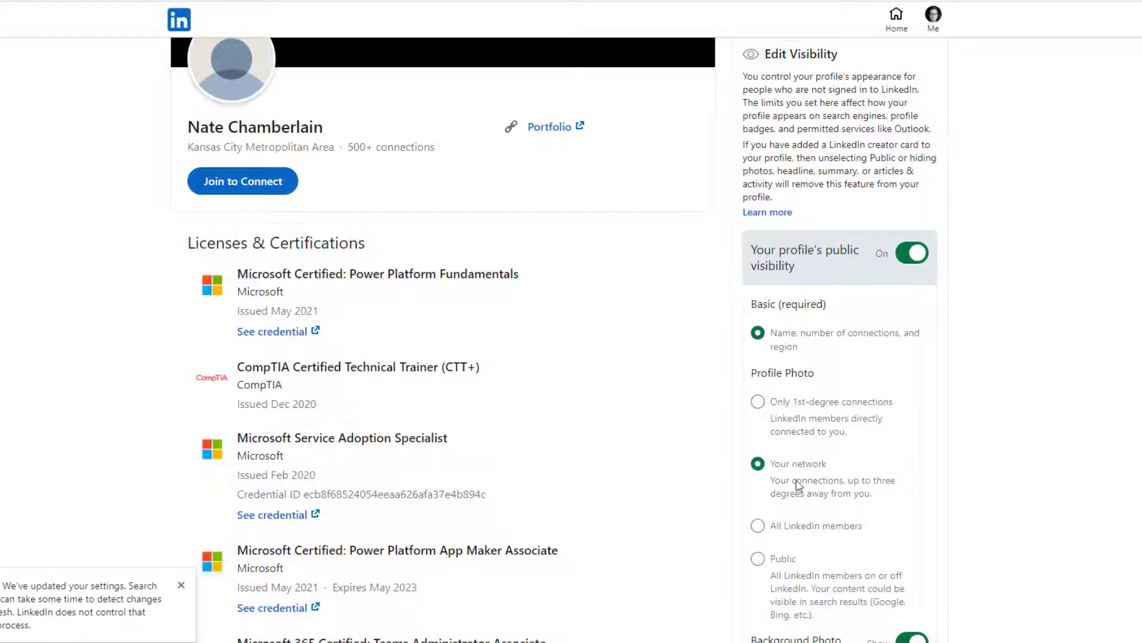
click(791, 527)
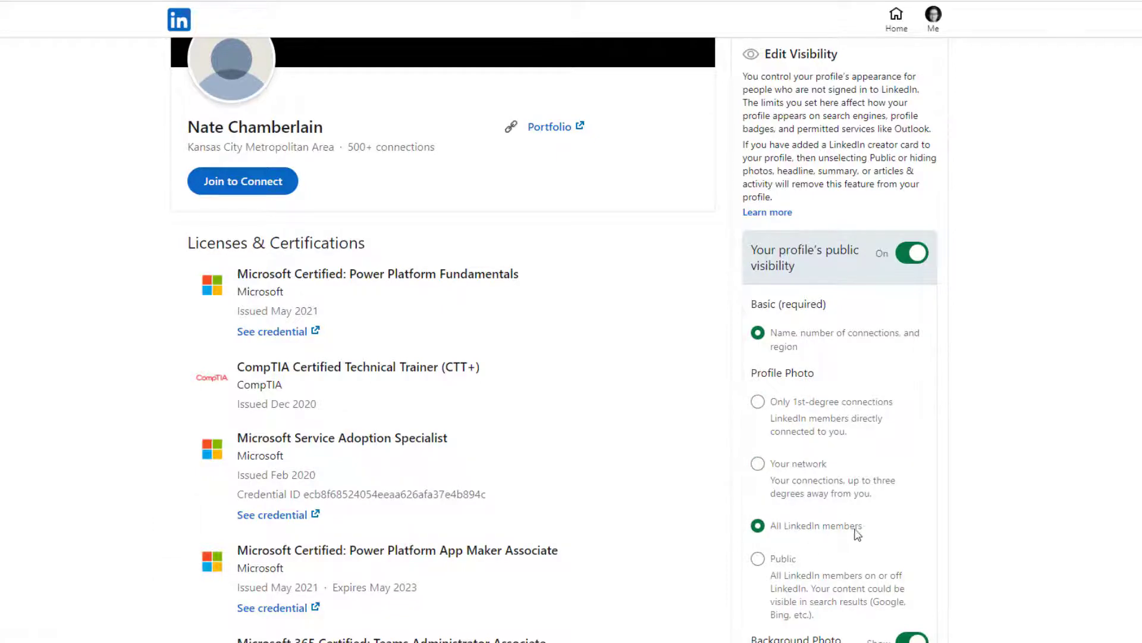
scroll(857, 530, down, 2)
scroll(855, 530, down, 4)
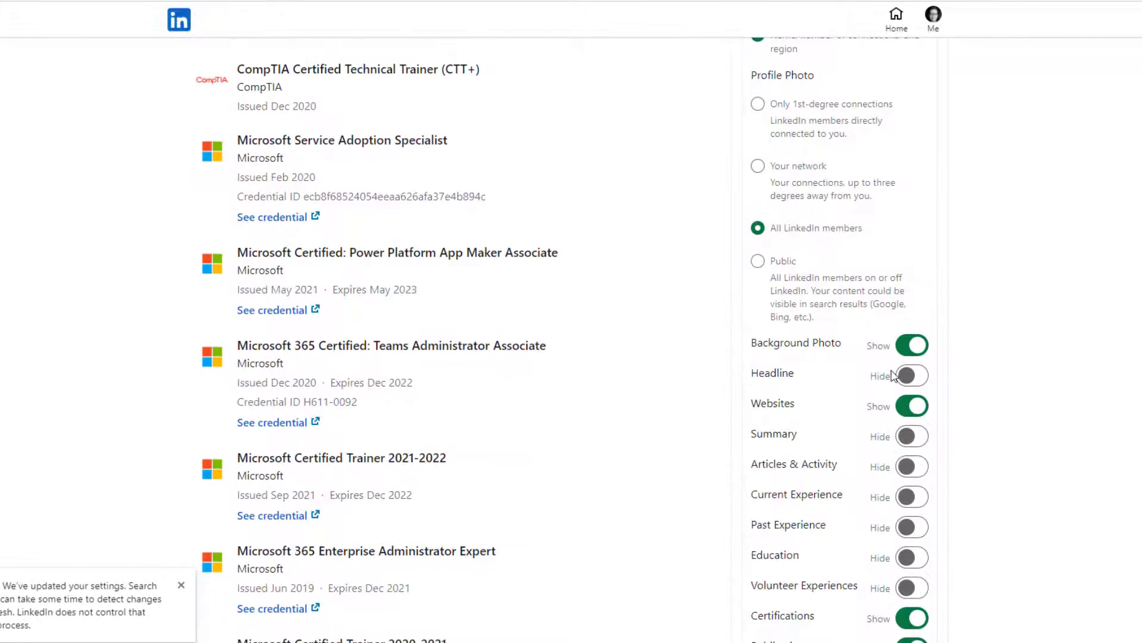
Switch the Certifications toggle to Hide and confirm the preview no longer lists certifications.
scroll(873, 387, up, 10)
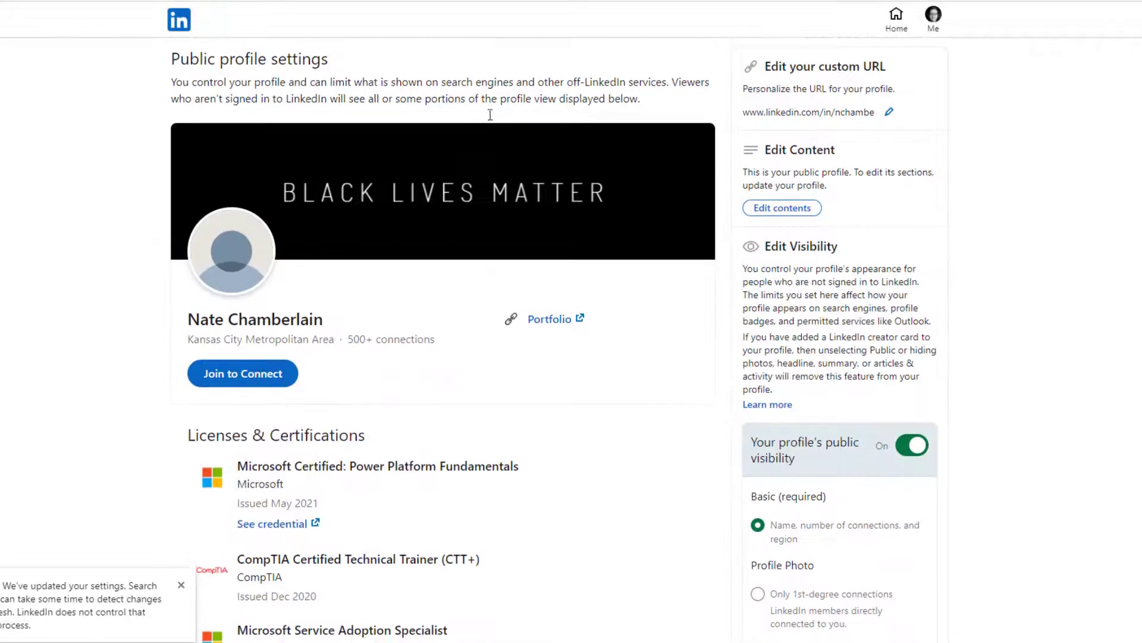
scroll(813, 453, down, 3)
scroll(812, 453, down, 5)
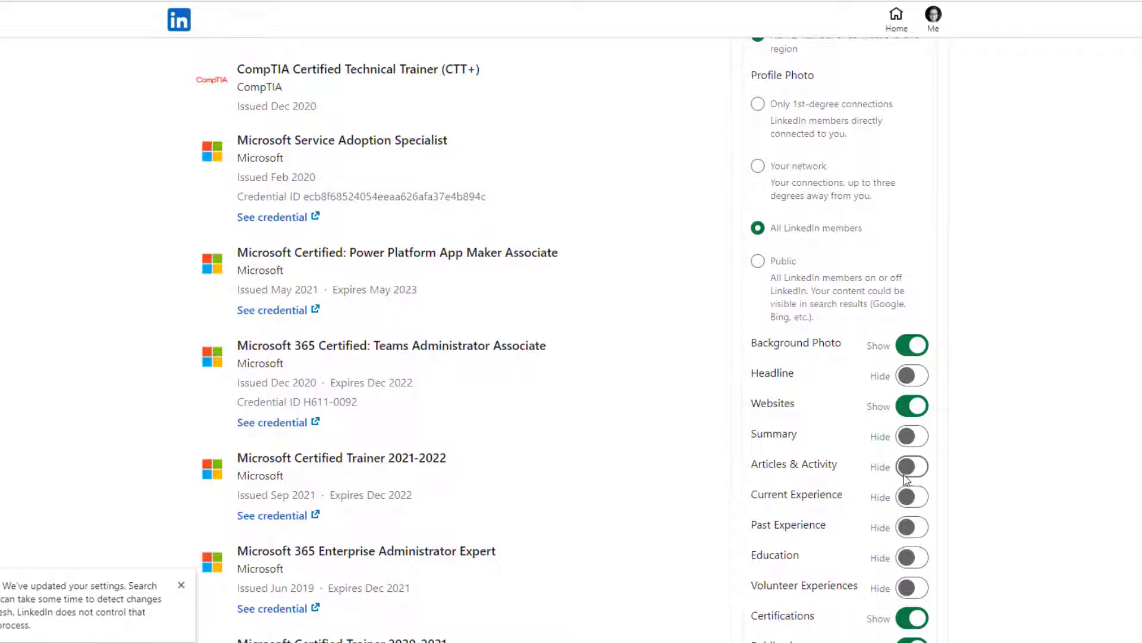
scroll(905, 504, down, 3)
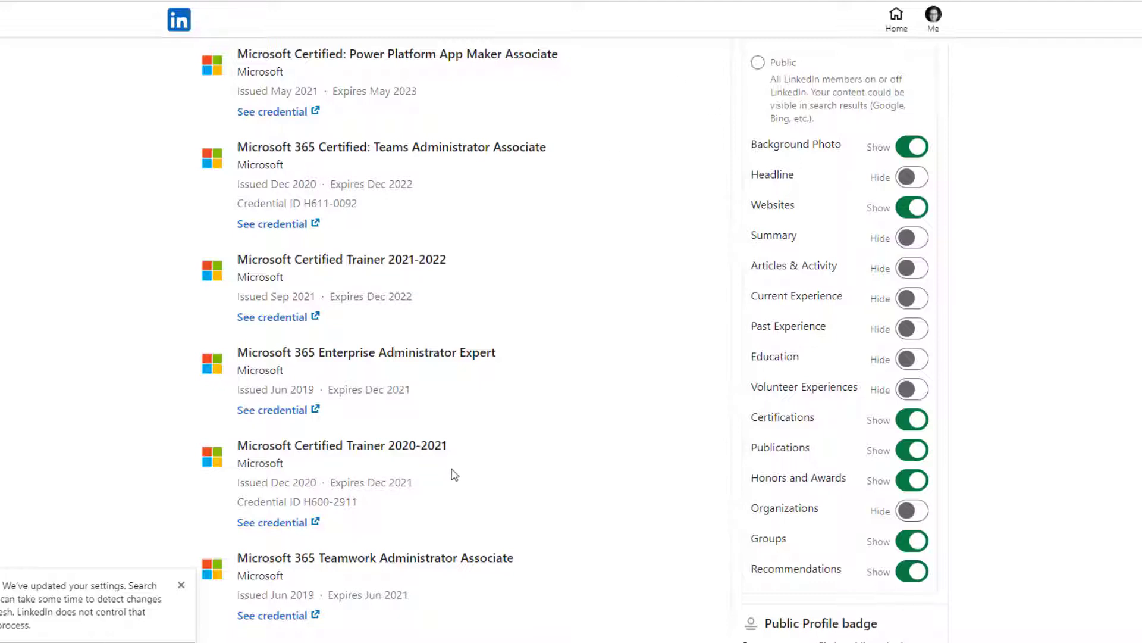
click(916, 426)
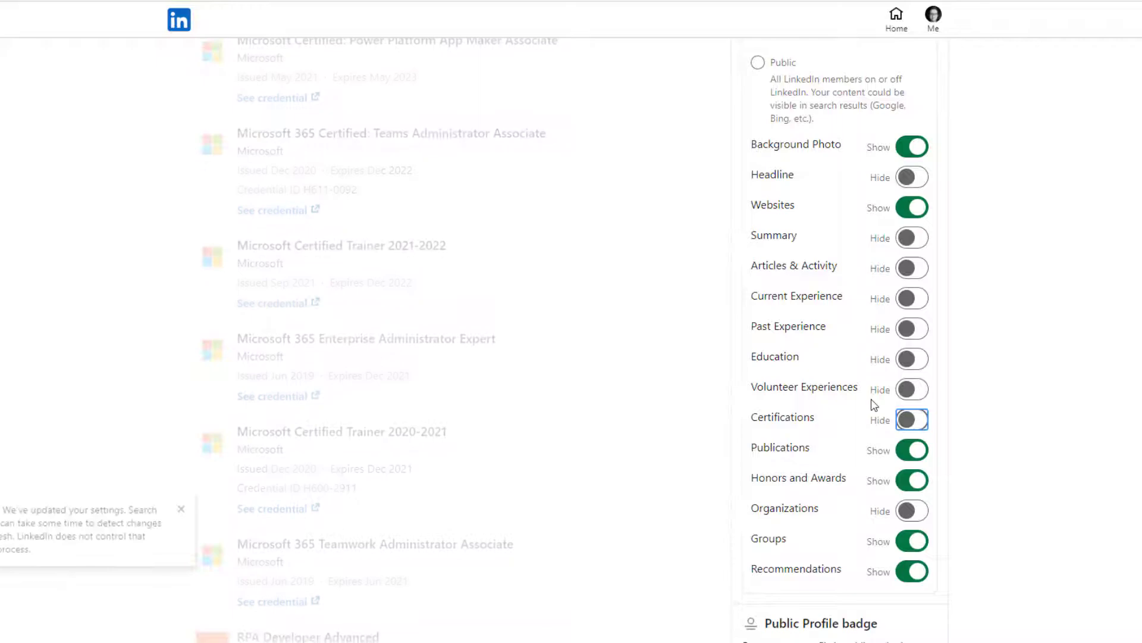
scroll(627, 420, up, 15)
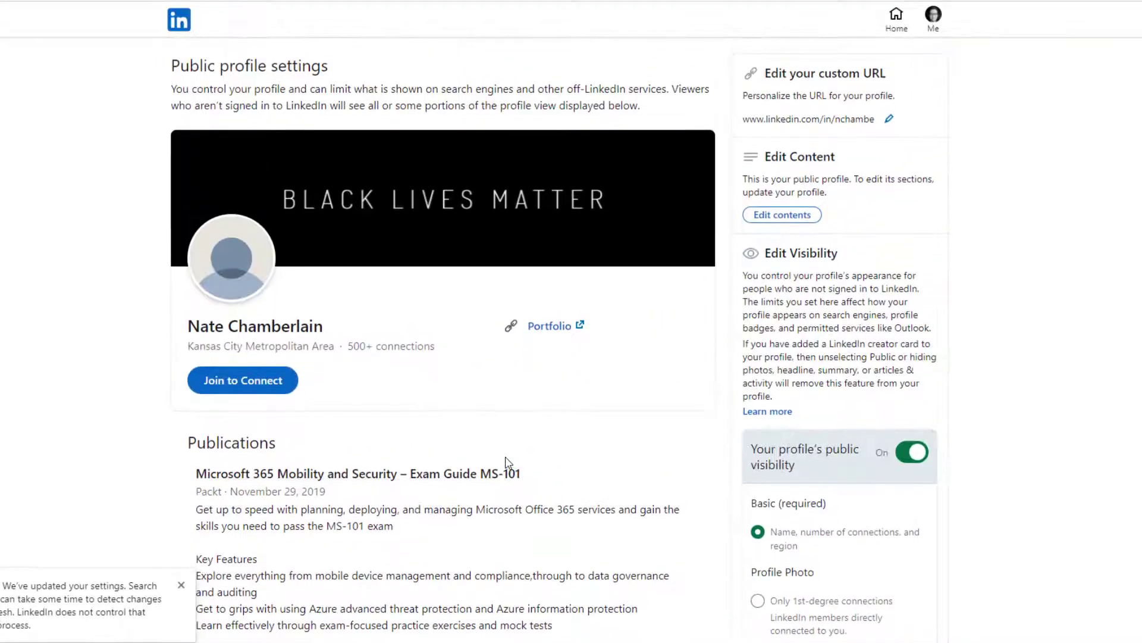
scroll(441, 425, down, 2)
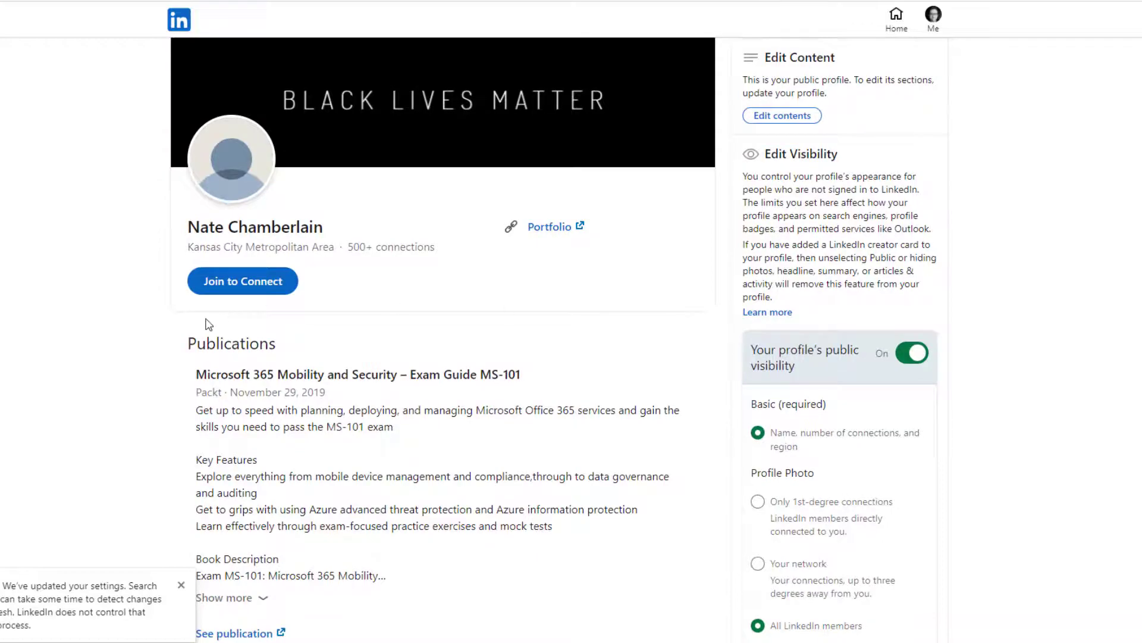
scroll(204, 324, down, 4)
scroll(540, 352, down, 13)
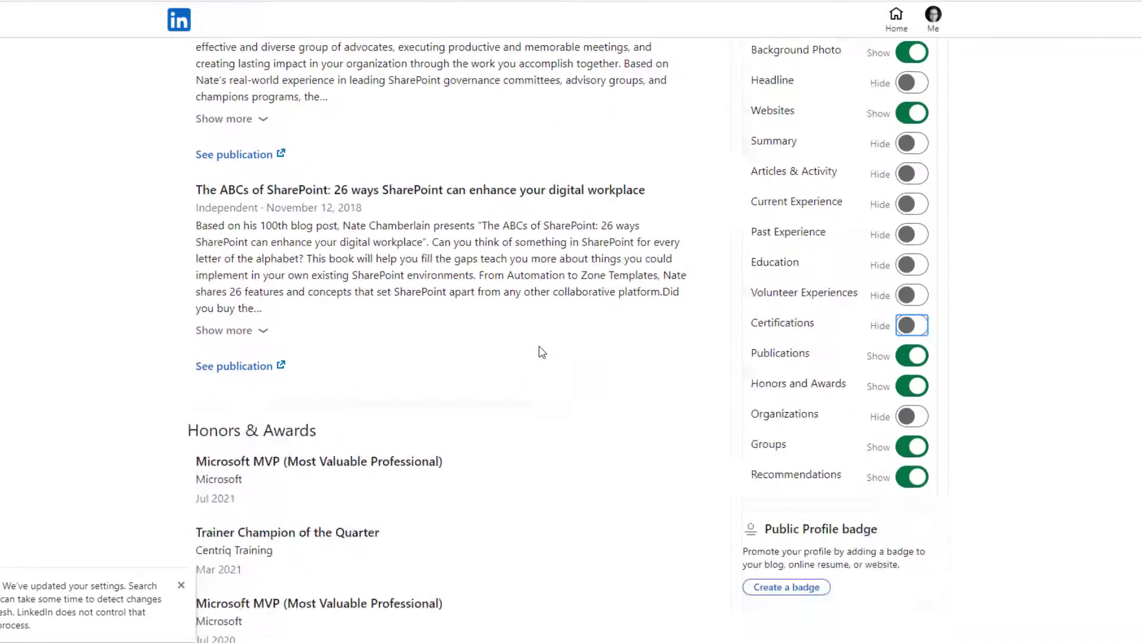
scroll(676, 377, up, 5)
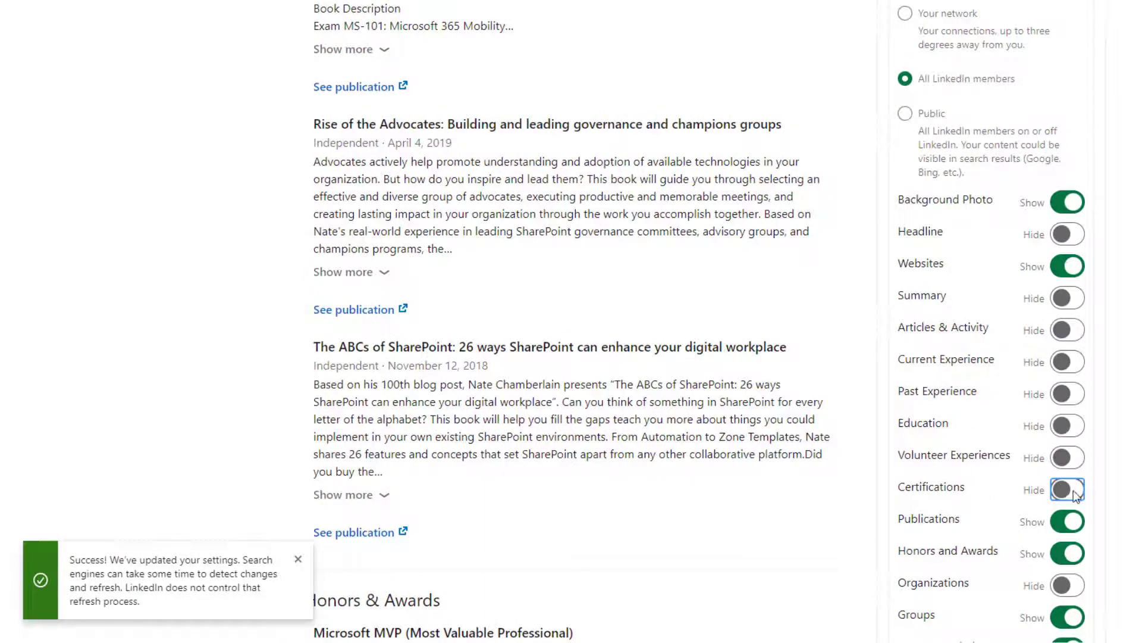
Set Certifications back to Show and check Licenses & Certifications reappears in the preview.
click(1074, 493)
scroll(908, 466, down, 4)
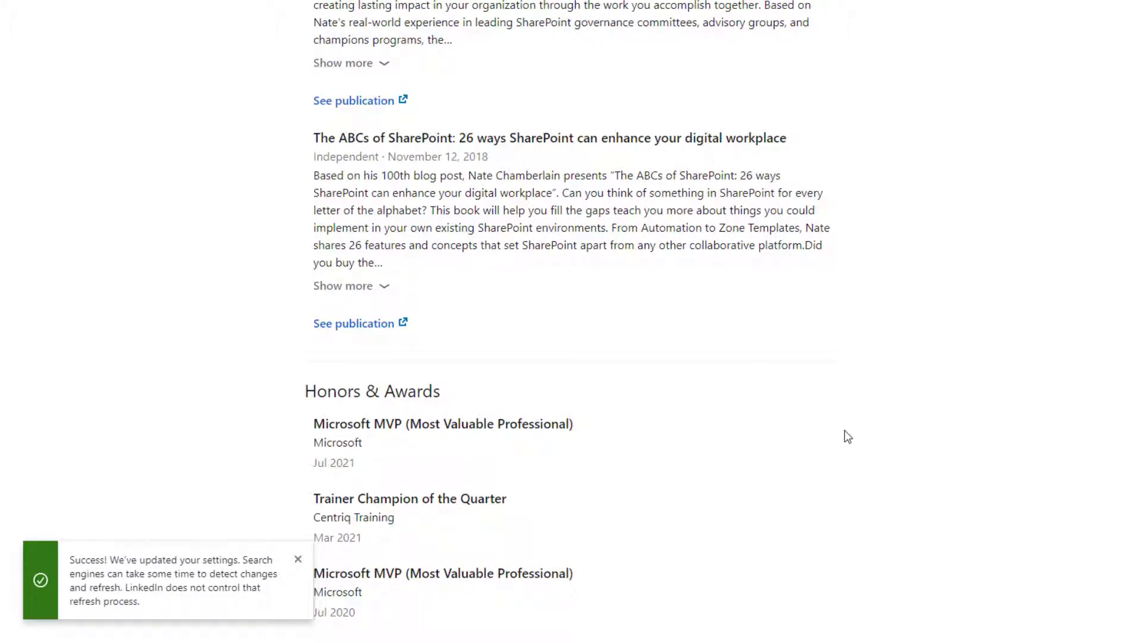
scroll(732, 535, up, 15)
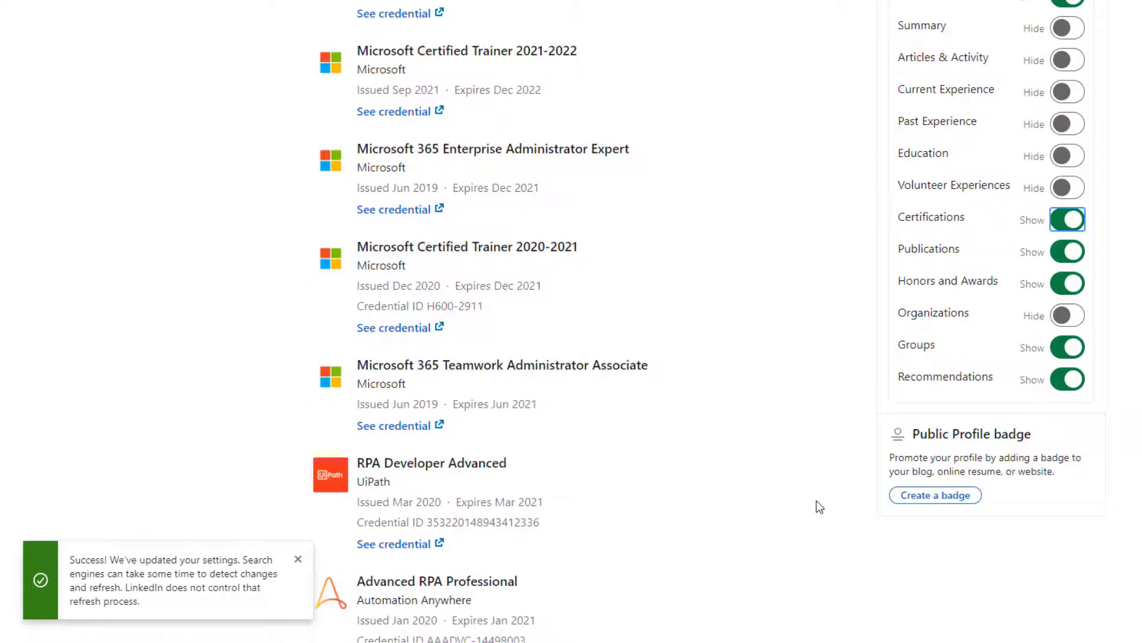
scroll(820, 500, up, 10)
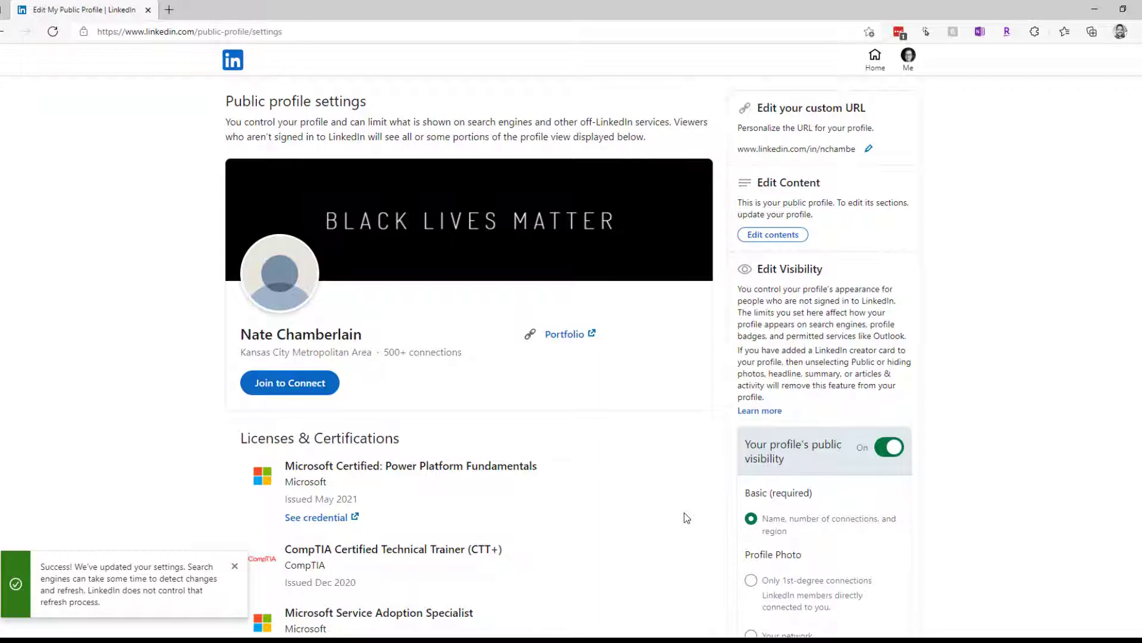
scroll(714, 446, down, 3)
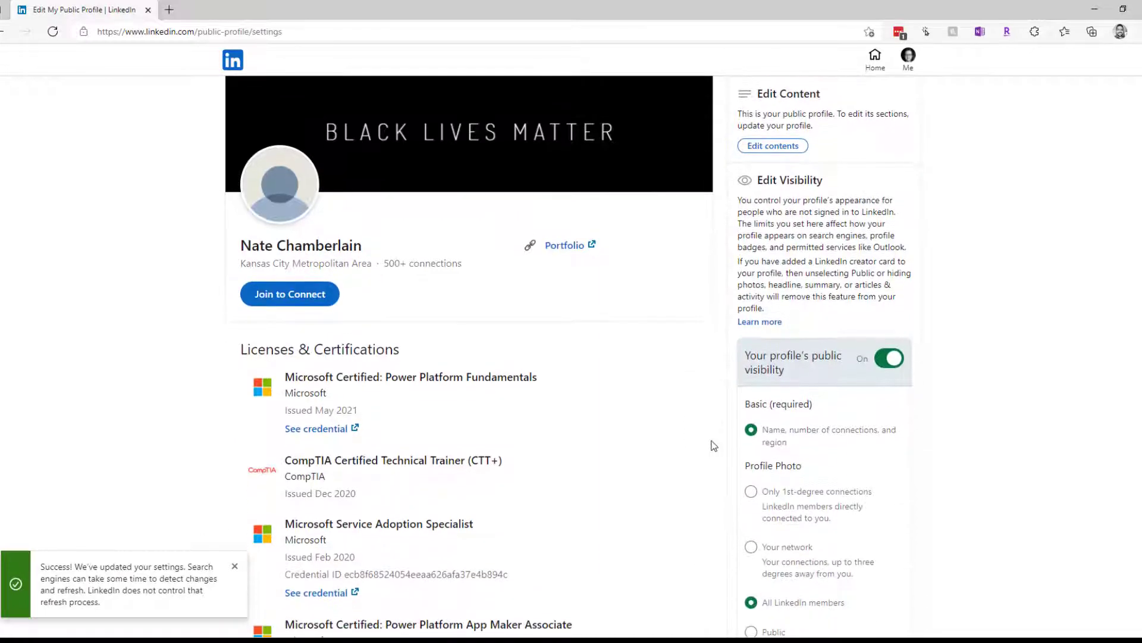